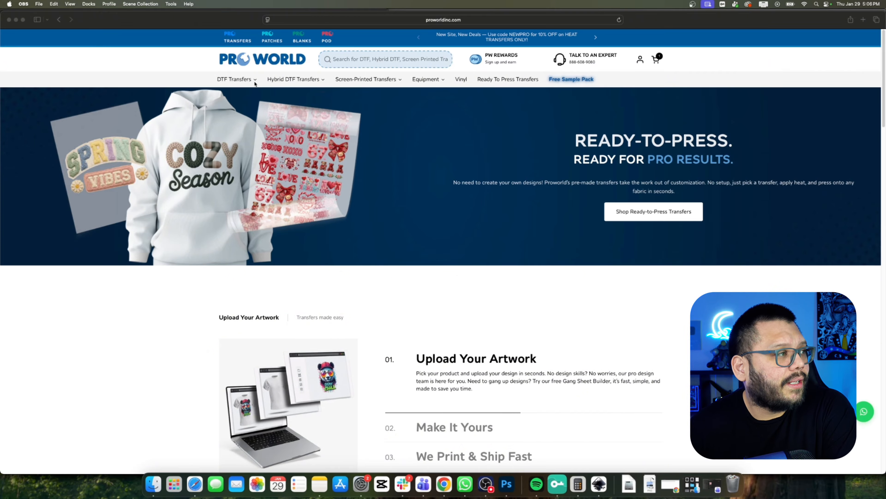
# Open the ColorPro DTF Transfers | Full Color product from the DTF Transfers menu
pyautogui.click(239, 83)
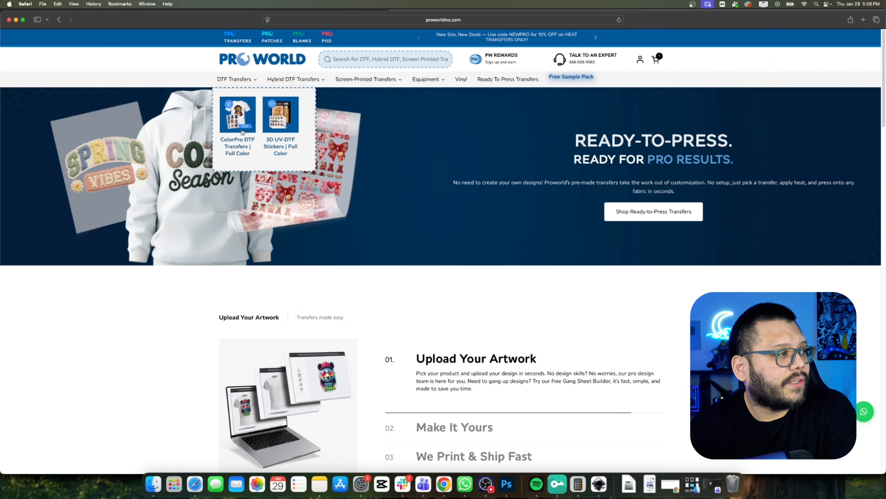
pyautogui.moveTo(236, 82)
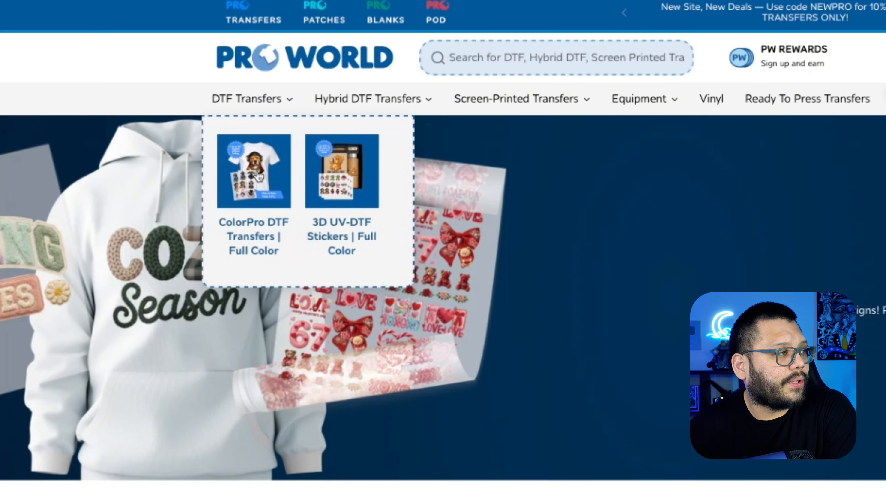
pyautogui.click(239, 116)
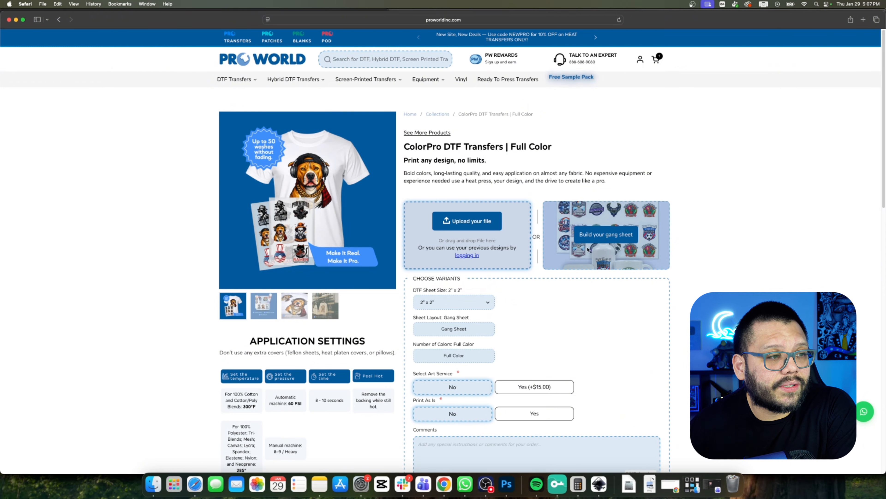
# Open the gang sheet builder and start a brand new gang sheet
pyautogui.click(602, 238)
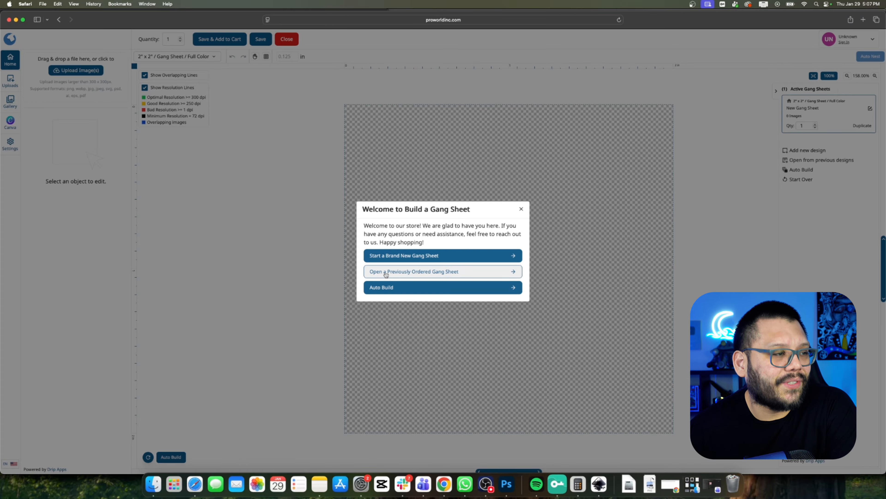
pyautogui.click(445, 256)
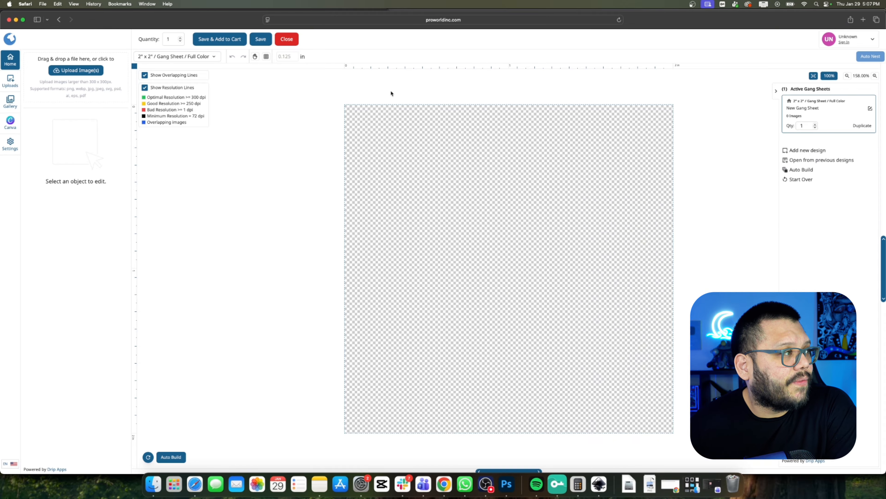
# Set the gang sheet size to 22" x 24" / Gang Sheet / Full Color
pyautogui.click(198, 60)
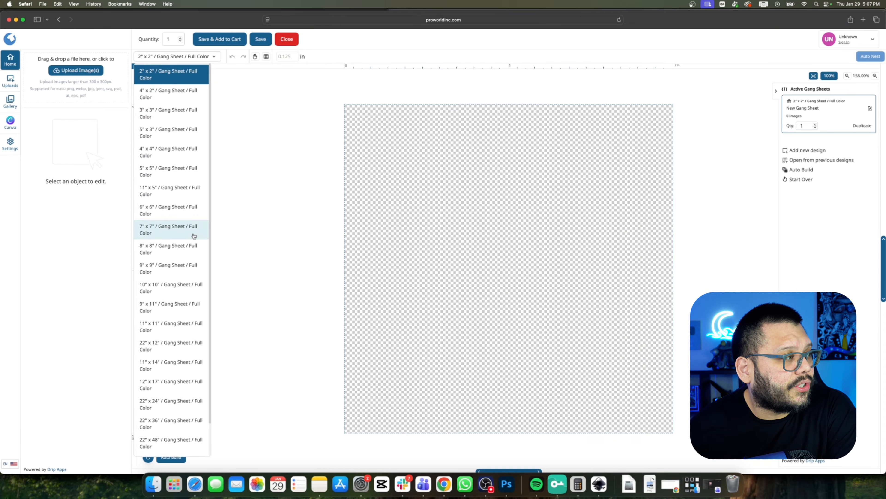
pyautogui.scroll(-2, 167, 250)
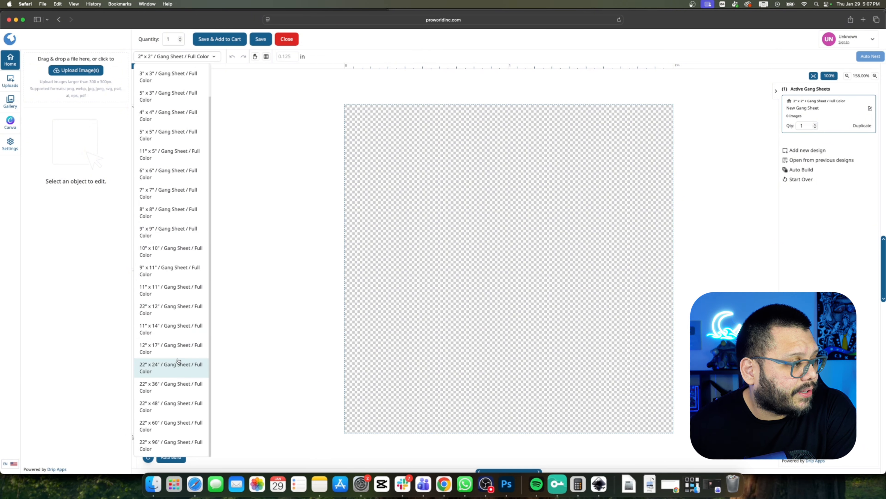
pyautogui.click(180, 365)
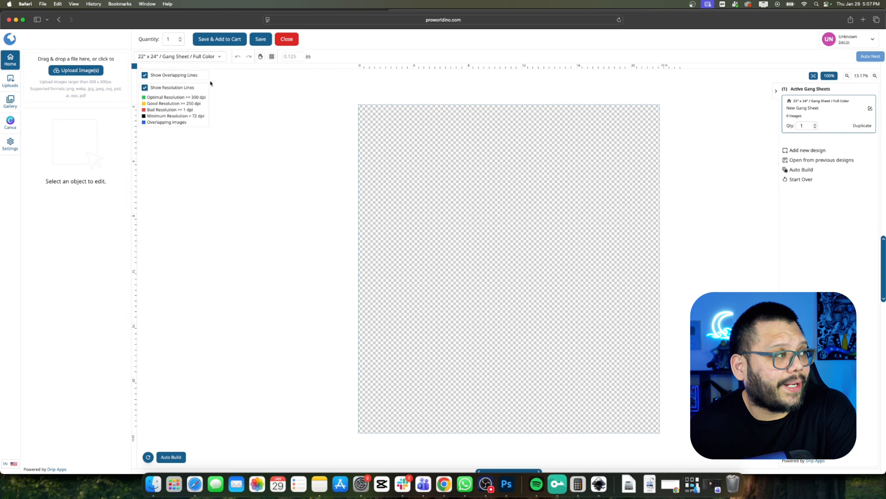
# Switch the sheet size to 22" x 48" and back to 22" x 24"
pyautogui.click(162, 58)
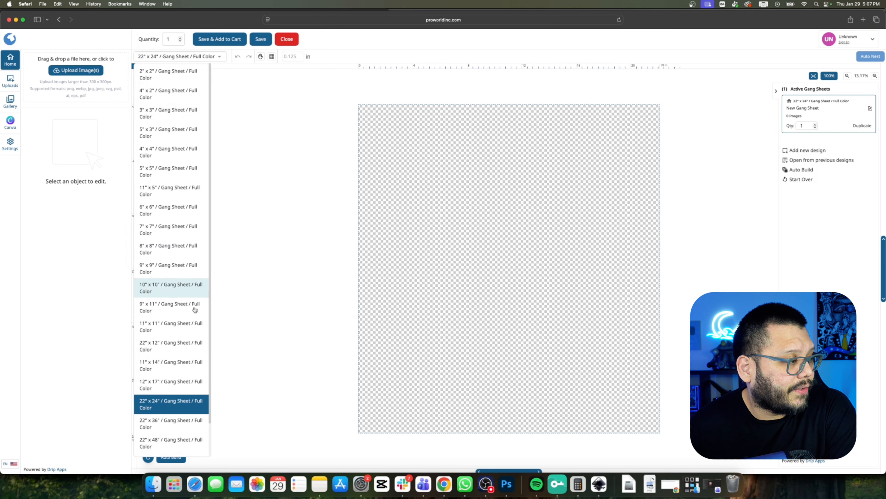
pyautogui.click(171, 443)
pyautogui.click(162, 58)
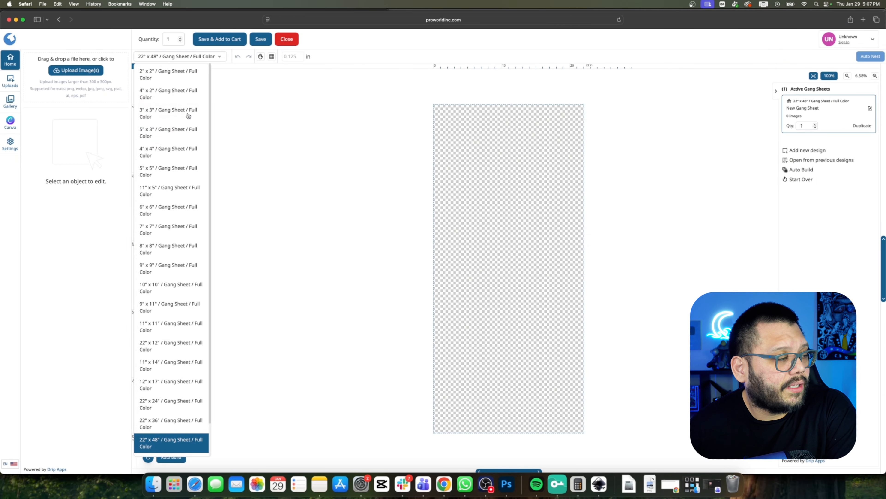
pyautogui.click(163, 409)
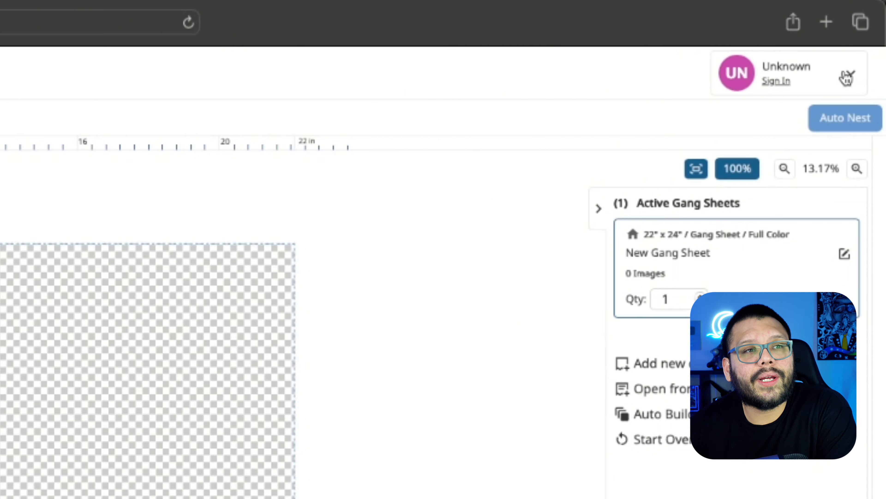
# Raise the sheet quantity to 4 and set it back to 1
pyautogui.click(870, 40)
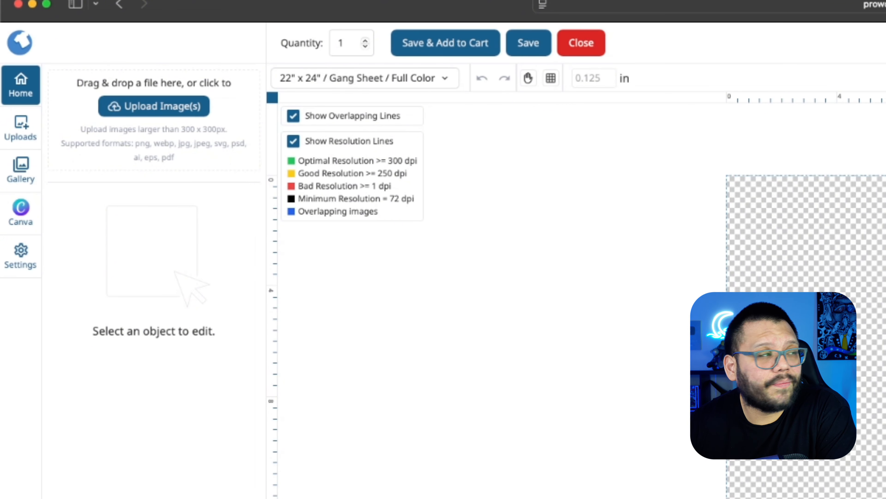
pyautogui.click(366, 39)
pyautogui.click(365, 47)
pyautogui.click(365, 48)
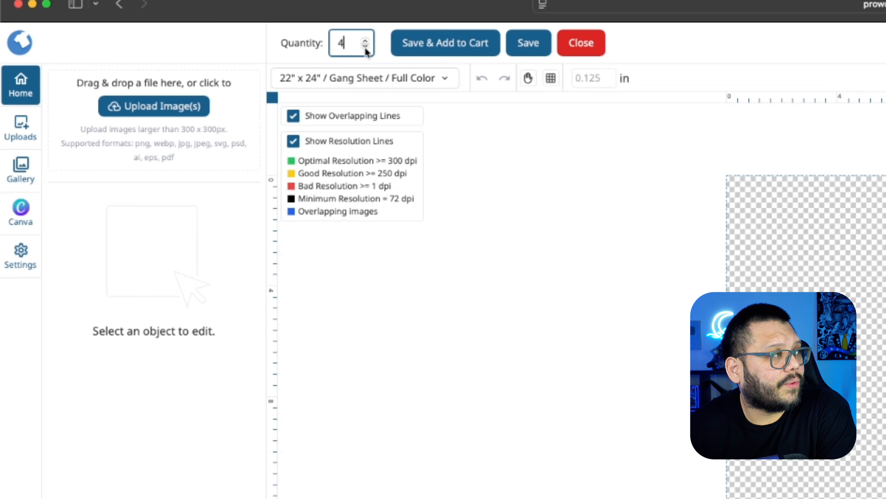
pyautogui.click(365, 48)
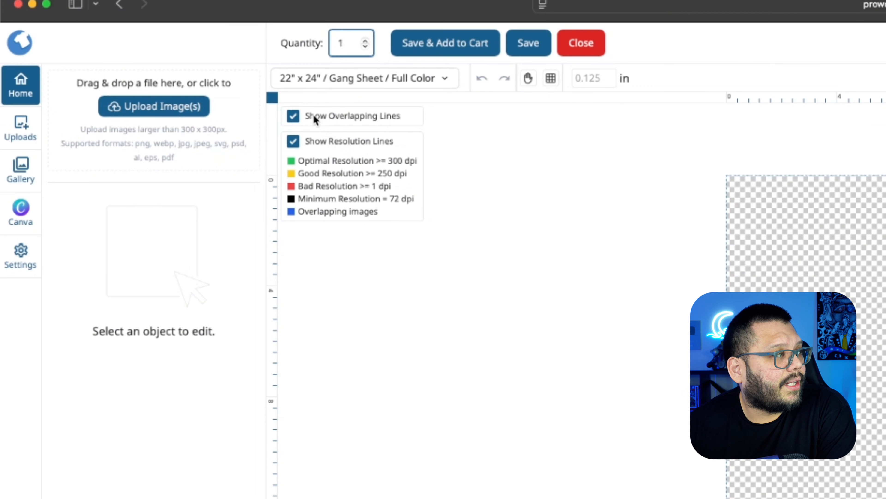
# Add a second gang sheet design and remove it again
pyautogui.click(320, 168)
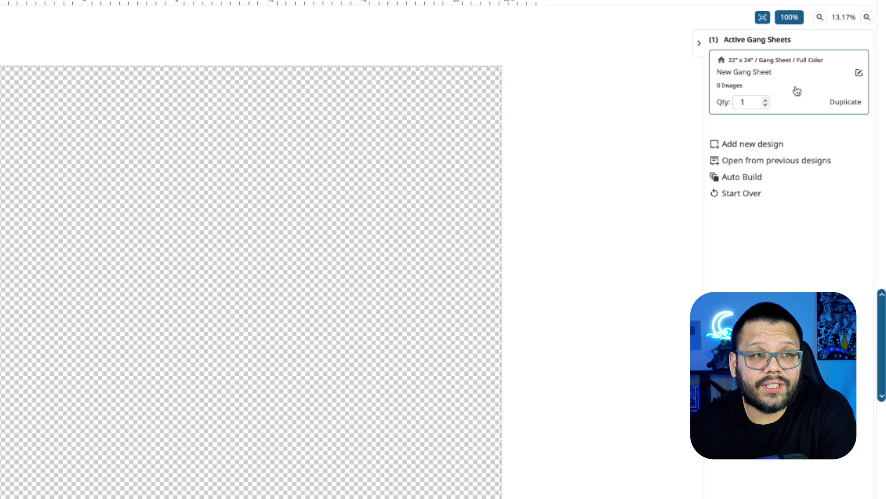
pyautogui.click(768, 144)
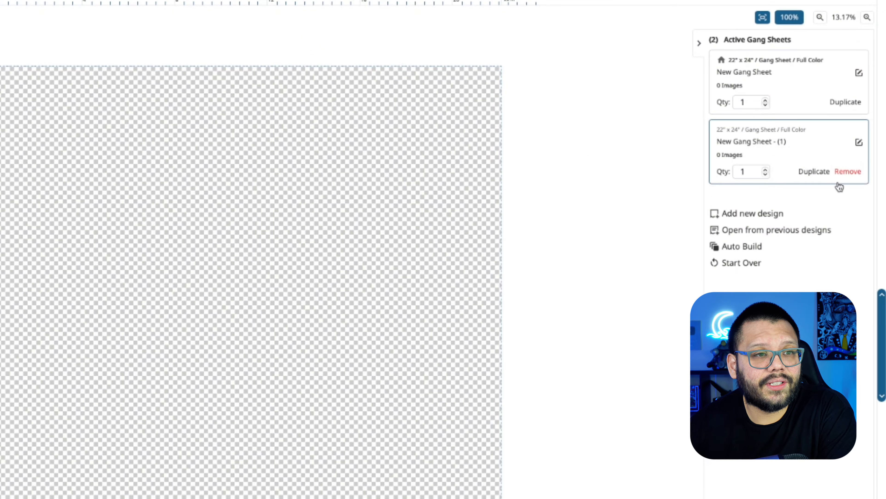
pyautogui.click(846, 172)
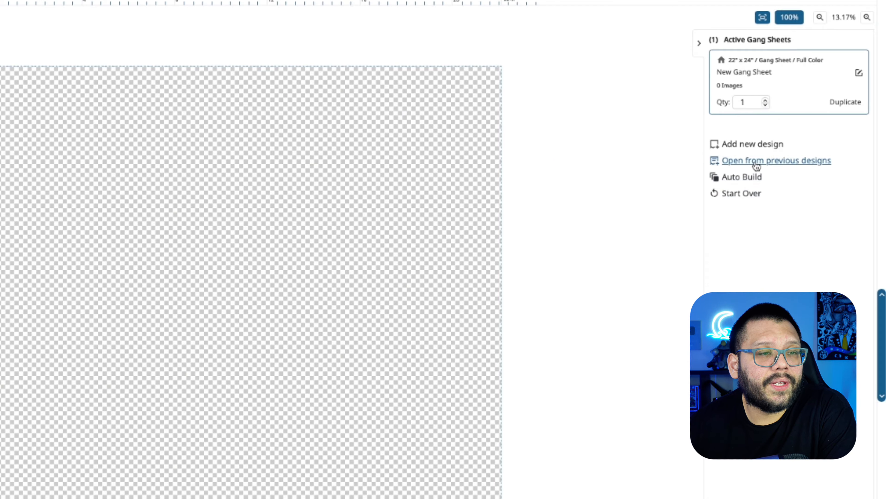
# Open Auto Build and set the My Love Potion coffee image's width to 10 in
pyautogui.click(740, 178)
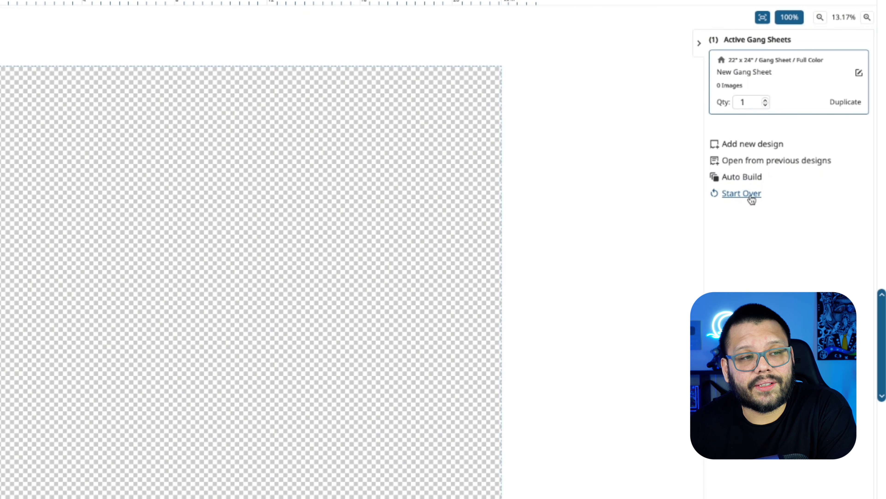
pyautogui.click(742, 179)
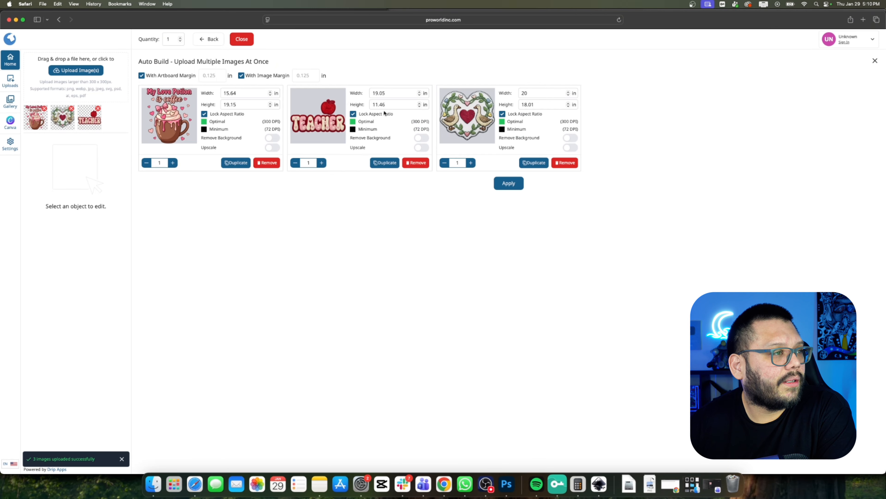
pyautogui.click(255, 91)
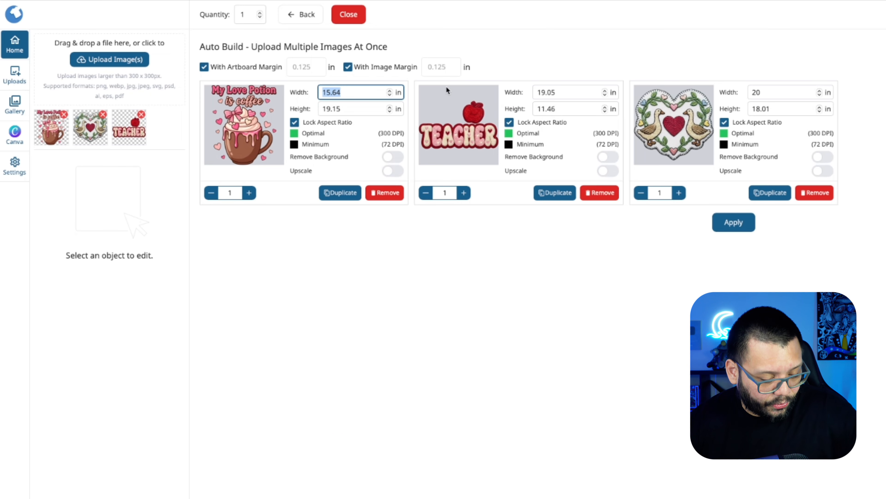
pyautogui.write('10')
pyautogui.press('Tab')
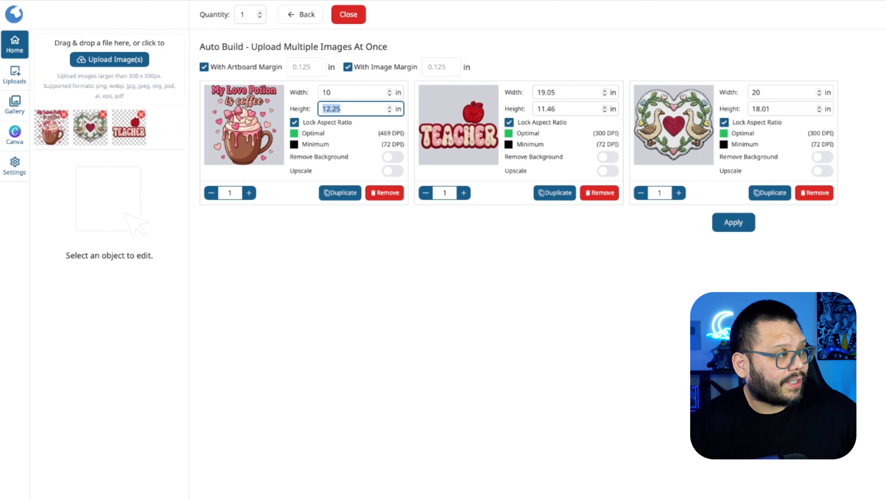
# Set the Teacher image's width to 10 in and the heart-and-geese image's width to 4 in
pyautogui.click(574, 93)
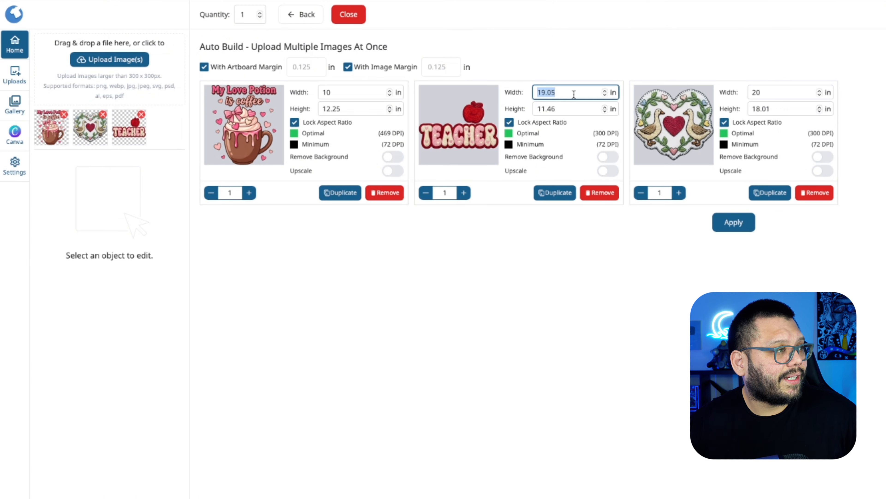
pyautogui.write('10')
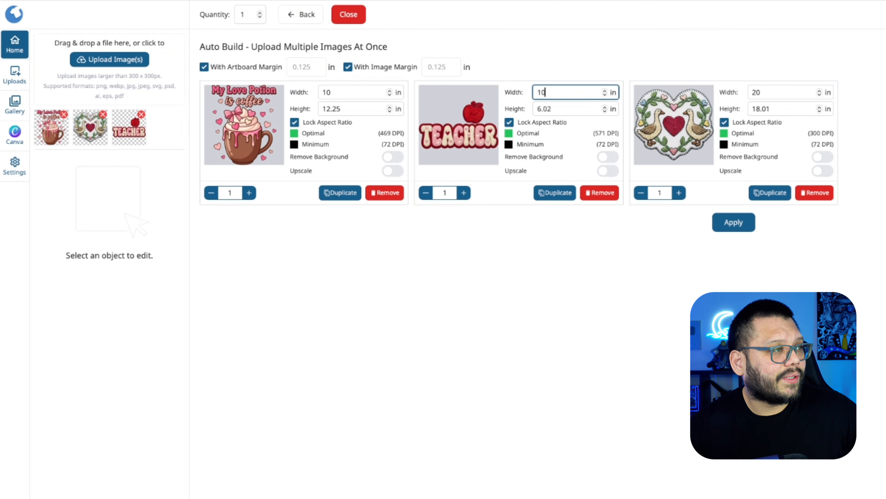
pyautogui.click(781, 92)
pyautogui.write('5')
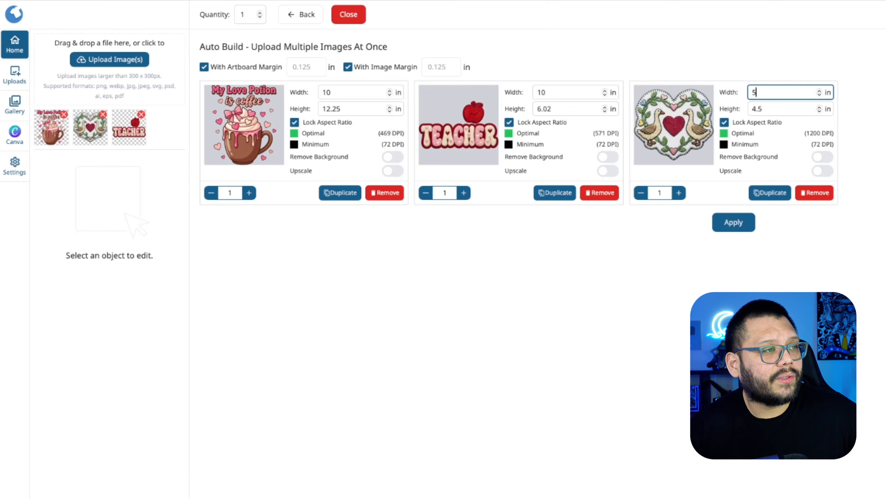
pyautogui.write('4')
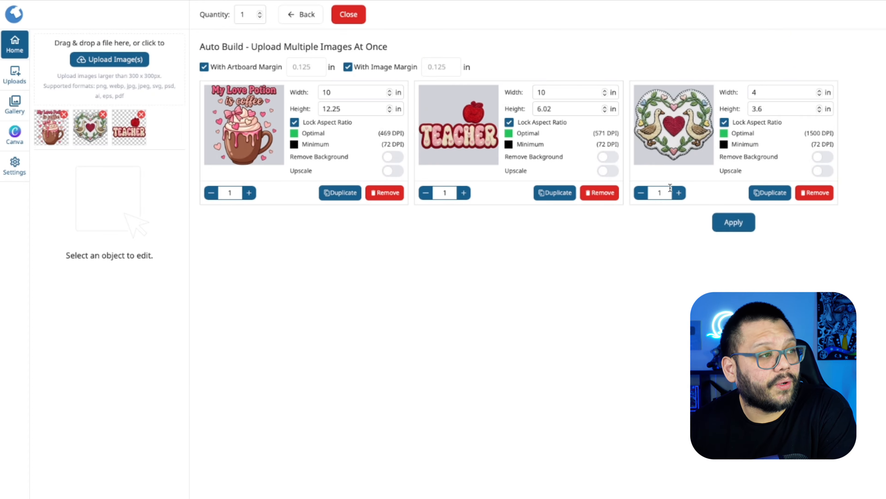
# Set the heart-and-geese image quantity to 3 and apply the auto build
pyautogui.click(679, 192)
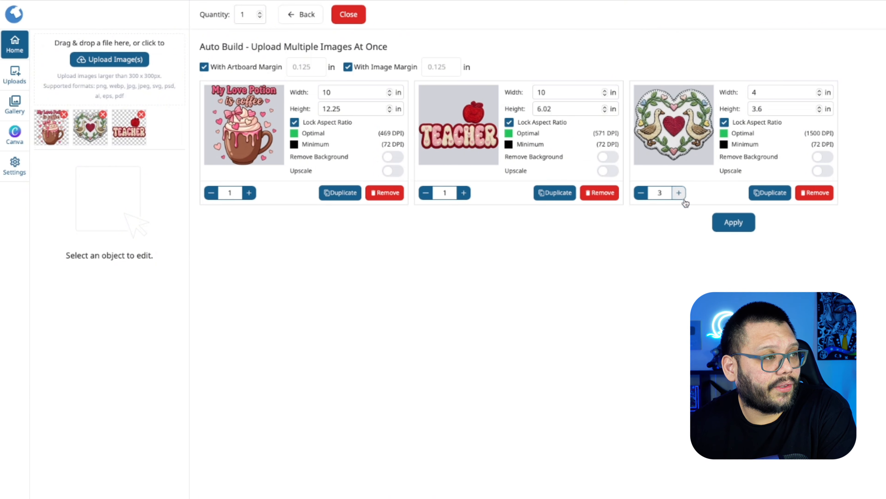
pyautogui.click(680, 194)
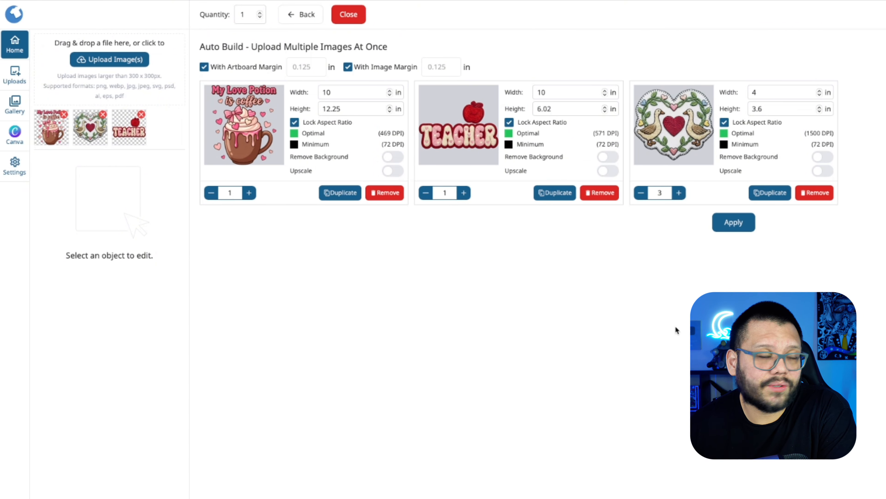
pyautogui.click(733, 223)
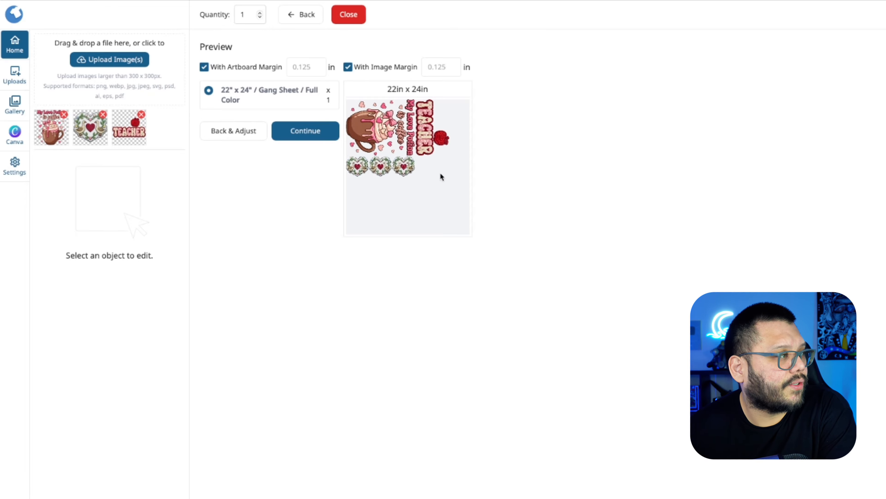
# Go back to adjust, reapply the auto build, and continue to place the designs on the sheet
pyautogui.click(246, 135)
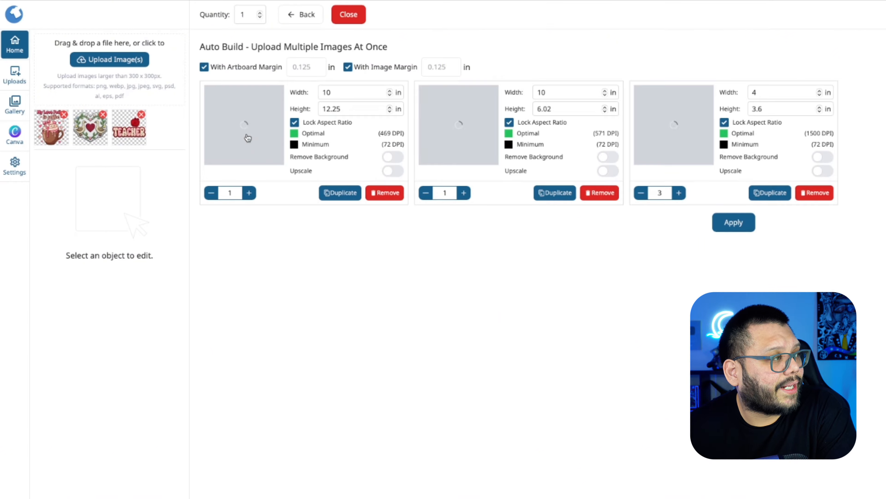
pyautogui.click(719, 218)
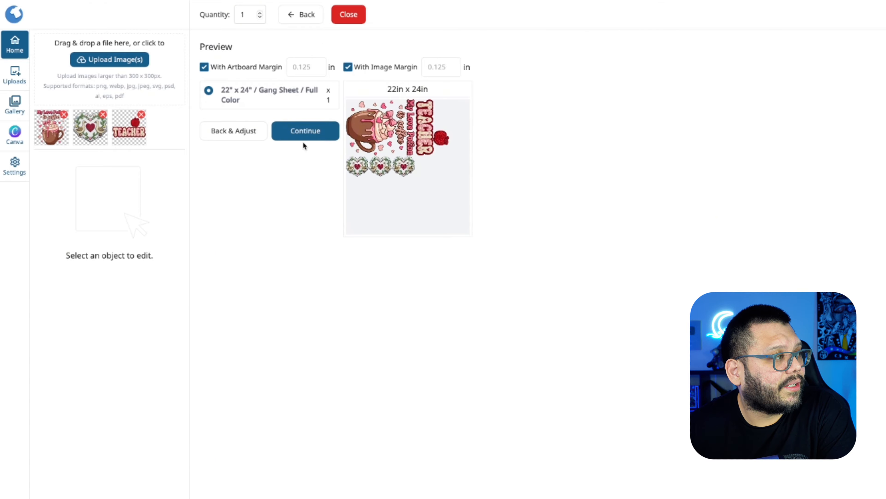
pyautogui.click(305, 133)
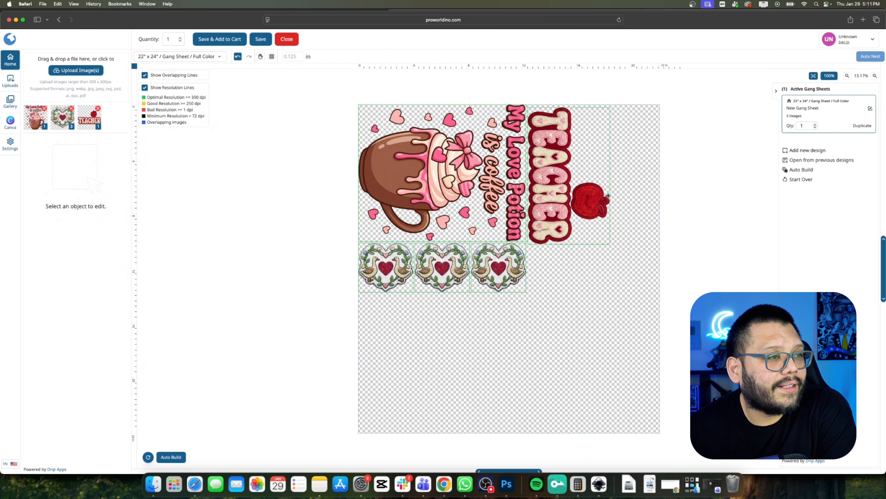
# Nudge the Teacher design slightly to the right on the sheet and deselect it
pyautogui.moveTo(551, 166)
pyautogui.mouseDown()
pyautogui.moveTo(574, 210)
pyautogui.moveTo(551, 178)
pyautogui.moveTo(557, 168)
pyautogui.mouseUp()
pyautogui.click(674, 196)
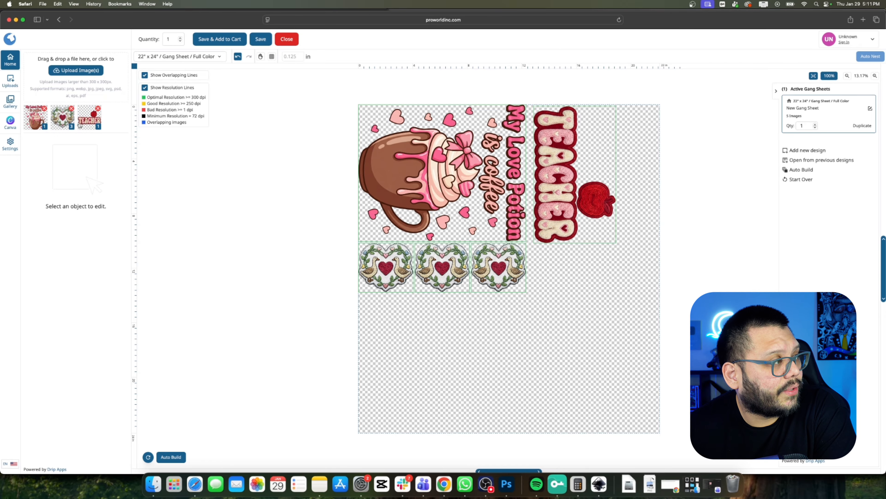
# Add another Teacher image from the uploads and move it below the heart designs
pyautogui.click(90, 121)
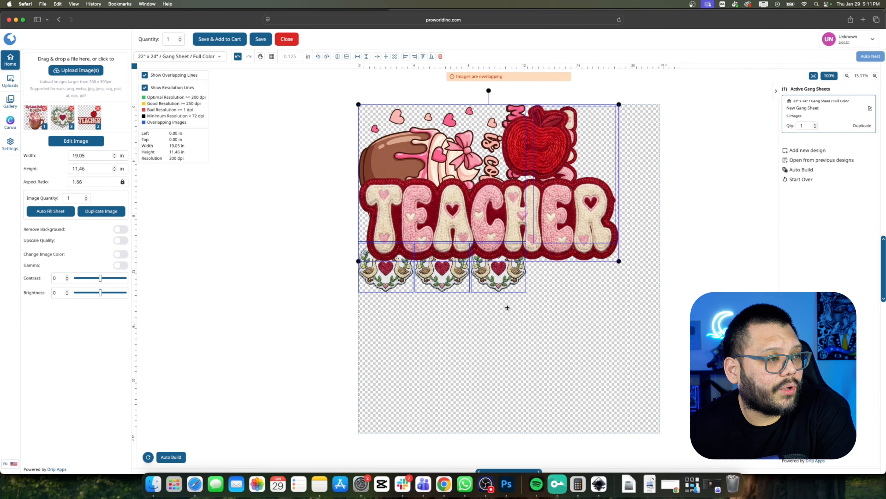
pyautogui.moveTo(469, 196); pyautogui.dragTo(507, 308)
pyautogui.moveTo(575, 309); pyautogui.dragTo(570, 335)
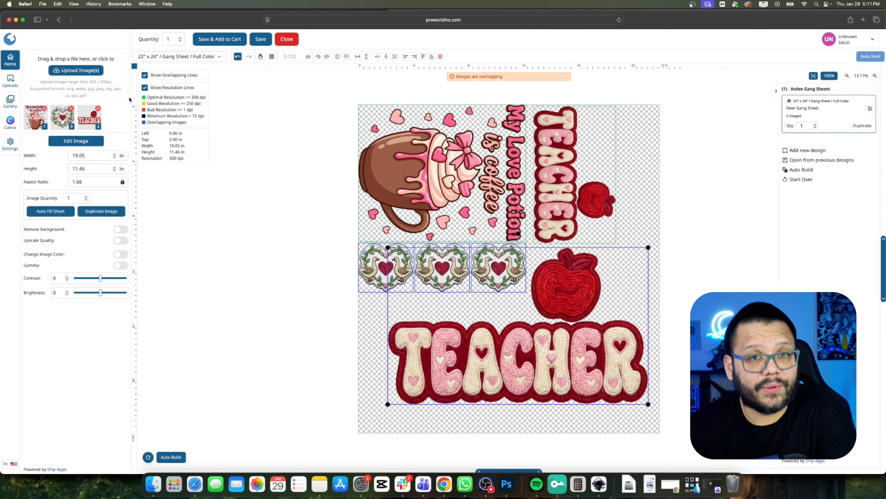
# Select all designs and start over, confirming removal of everything from the sheet
pyautogui.press('super+a')
pyautogui.click(800, 179)
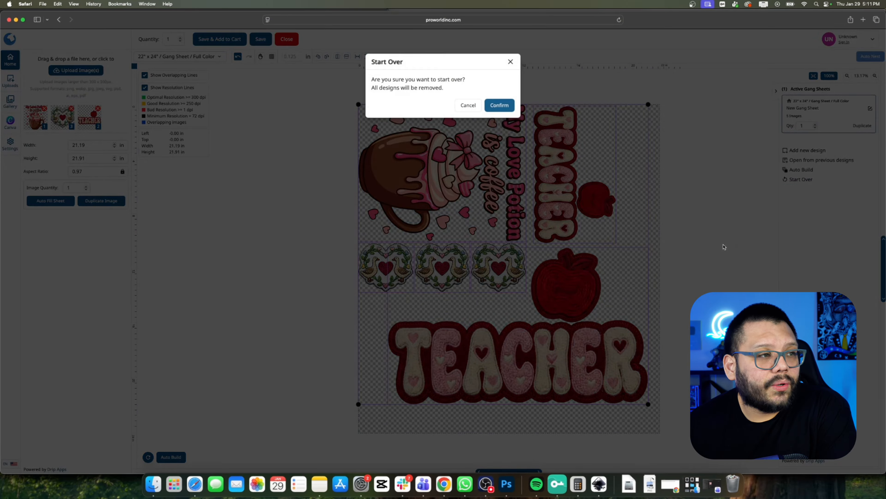
pyautogui.click(504, 107)
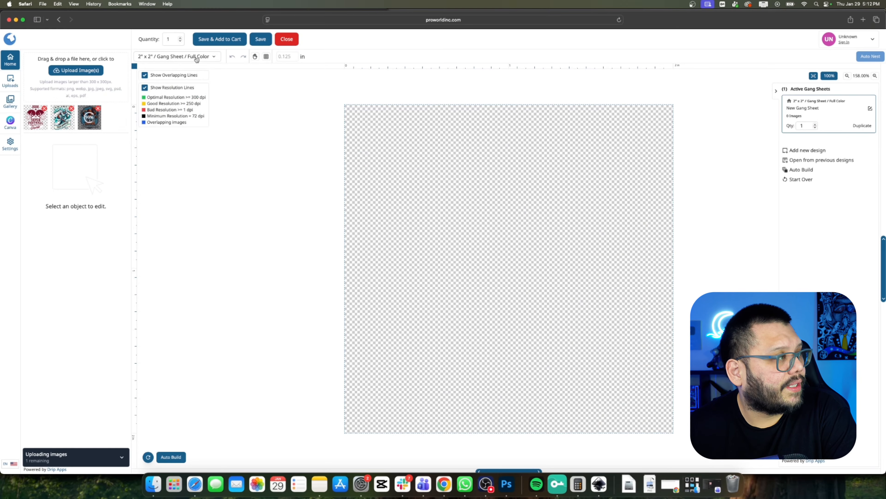
# Switch the sheet size to 22" x 24" Gang Sheet / Full Color and add the Super Football design, scaled to about 10.22 x 11.96 in
pyautogui.click(196, 59)
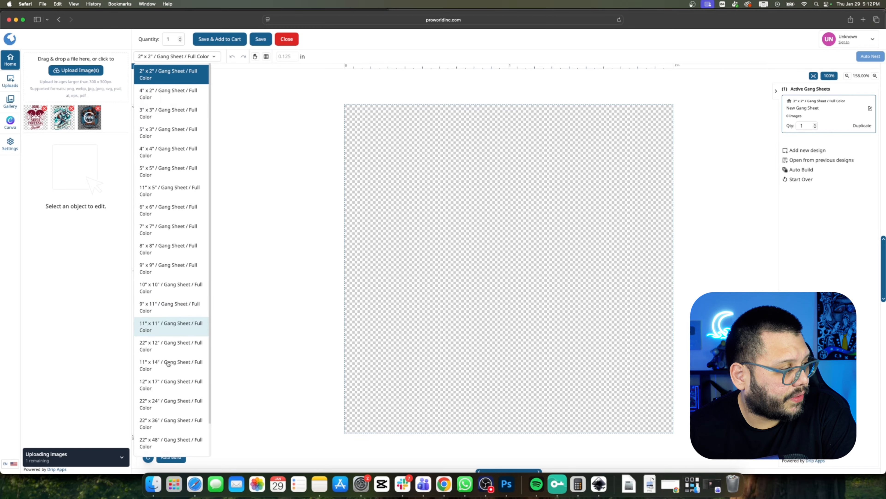
pyautogui.click(161, 407)
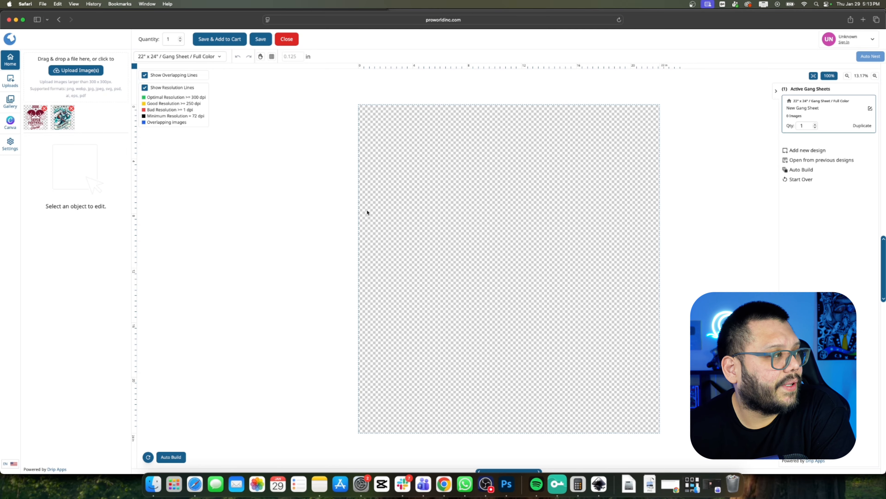
pyautogui.click(46, 123)
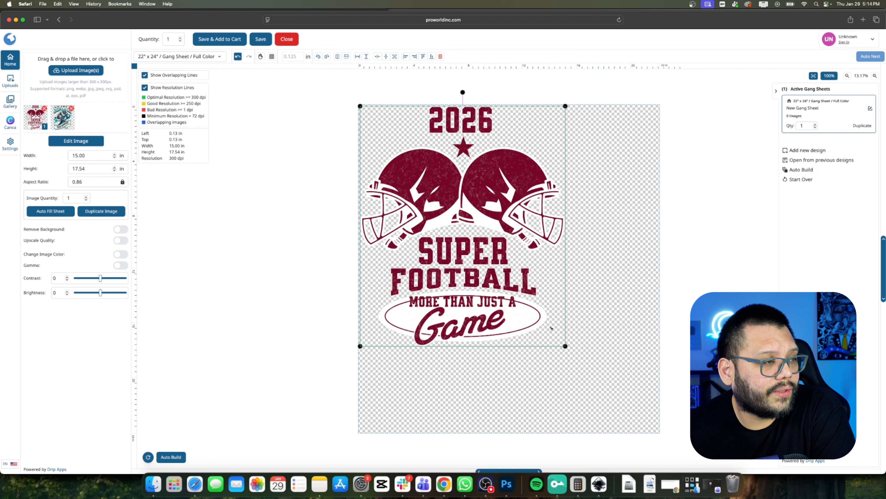
pyautogui.moveTo(565, 345); pyautogui.dragTo(500, 269)
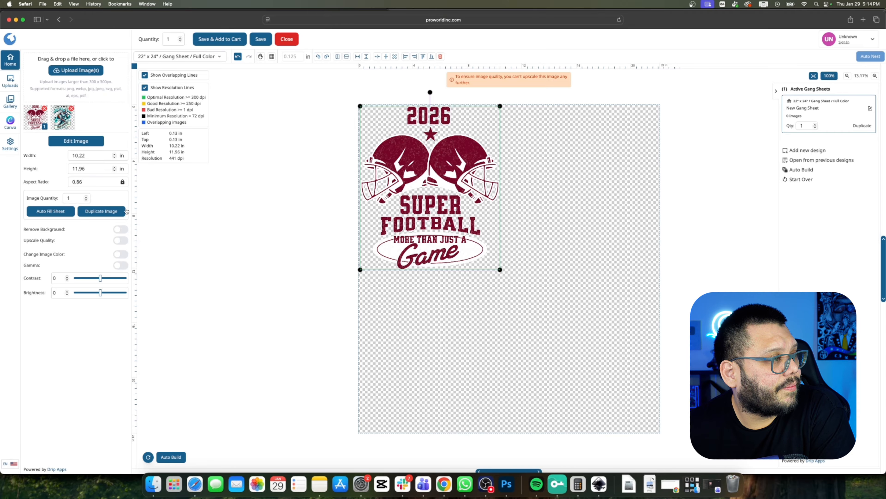
# Add the Seattle design and place it beside the Super Football design along the top of the sheet
pyautogui.moveTo(549, 200); pyautogui.dragTo(642, 211)
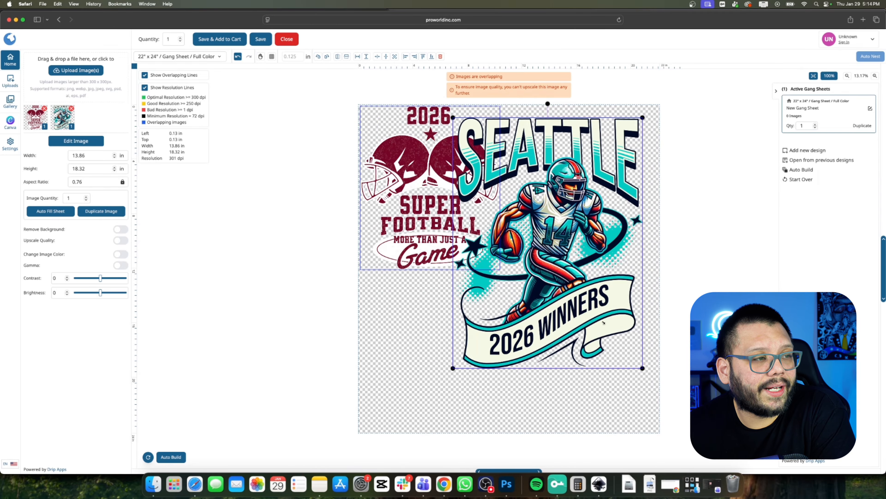
pyautogui.moveTo(604, 322); pyautogui.dragTo(595, 307)
pyautogui.moveTo(541, 180); pyautogui.dragTo(598, 173)
pyautogui.moveTo(437, 173); pyautogui.dragTo(440, 180)
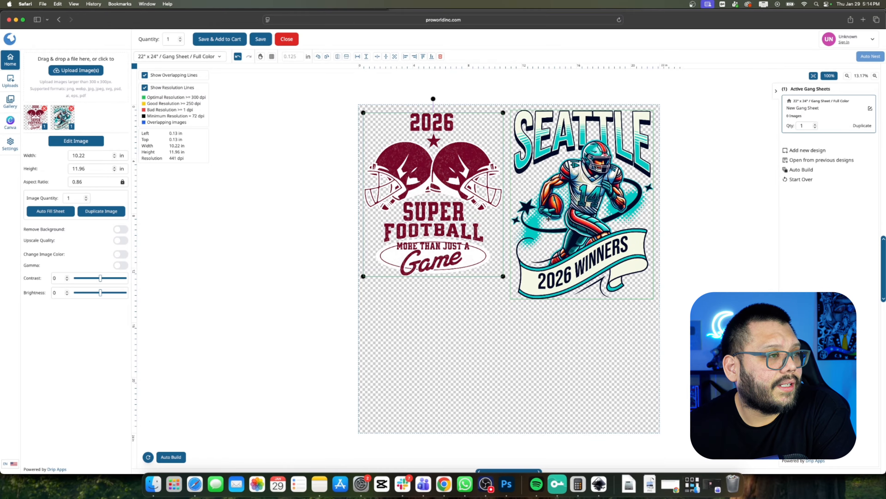
pyautogui.click(694, 279)
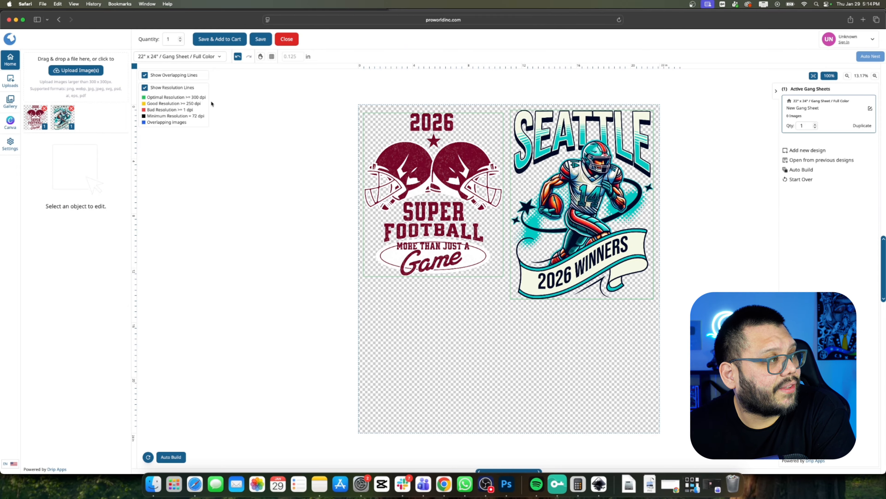
# Resize the Seattle design to about 11.49 x 15.19 in and reposition both designs across the top of the sheet
pyautogui.click(569, 249)
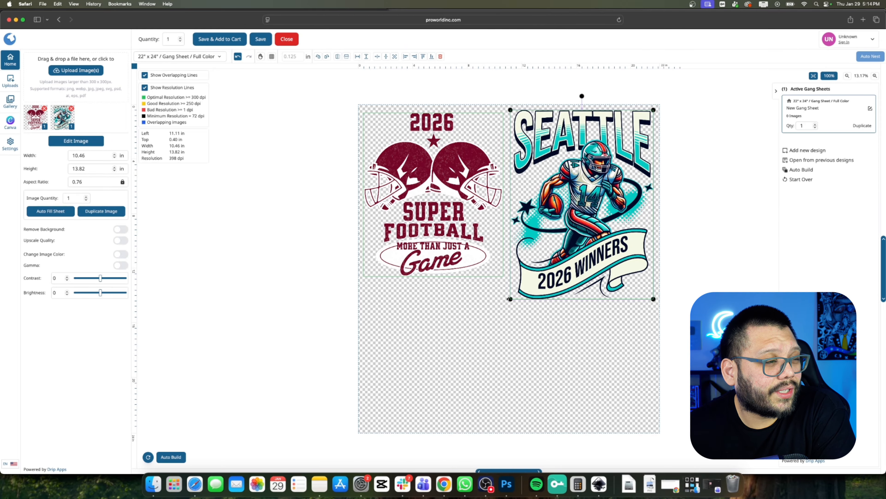
pyautogui.moveTo(510, 298); pyautogui.dragTo(426, 409)
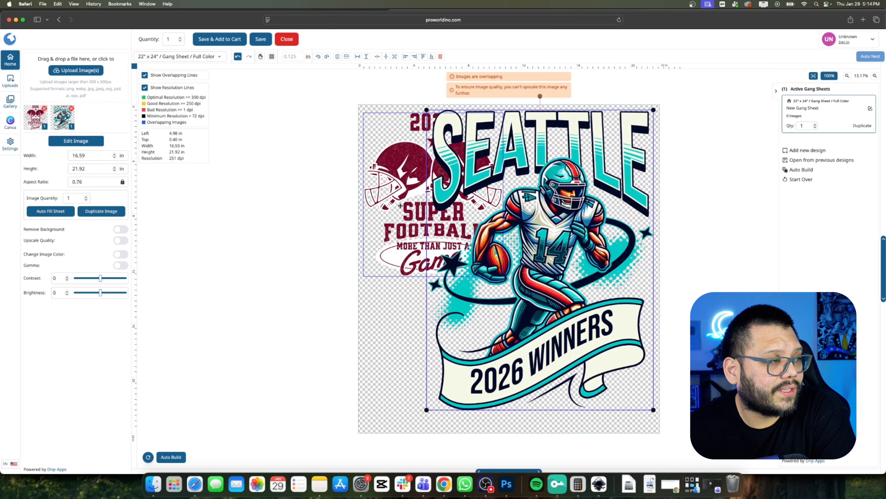
pyautogui.moveTo(401, 159); pyautogui.dragTo(308, 184)
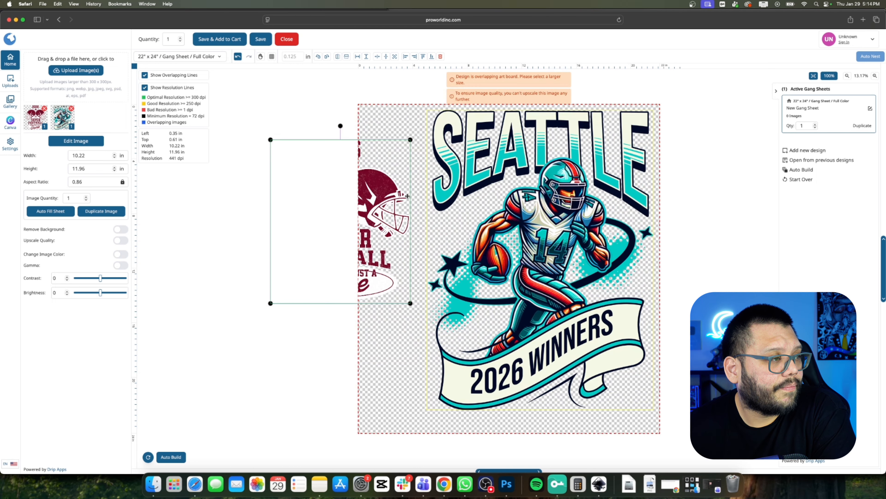
pyautogui.click(430, 128)
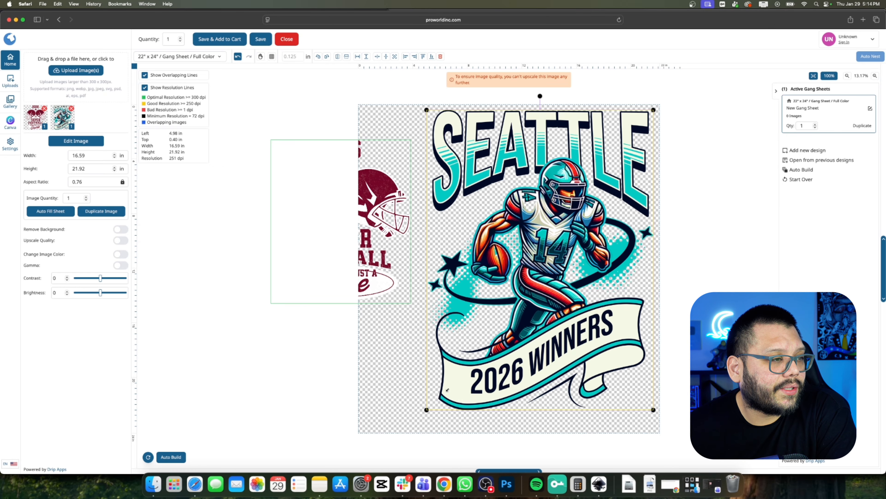
pyautogui.moveTo(447, 390); pyautogui.dragTo(516, 297)
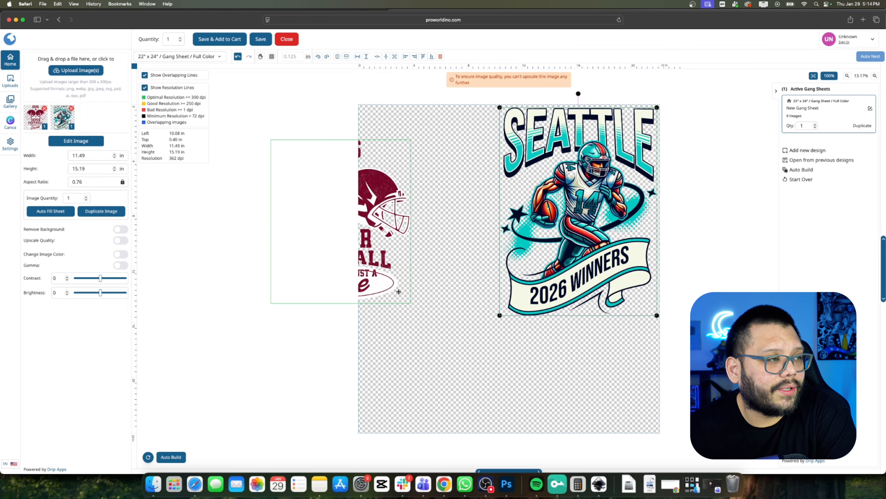
pyautogui.moveTo(400, 204); pyautogui.dragTo(485, 194)
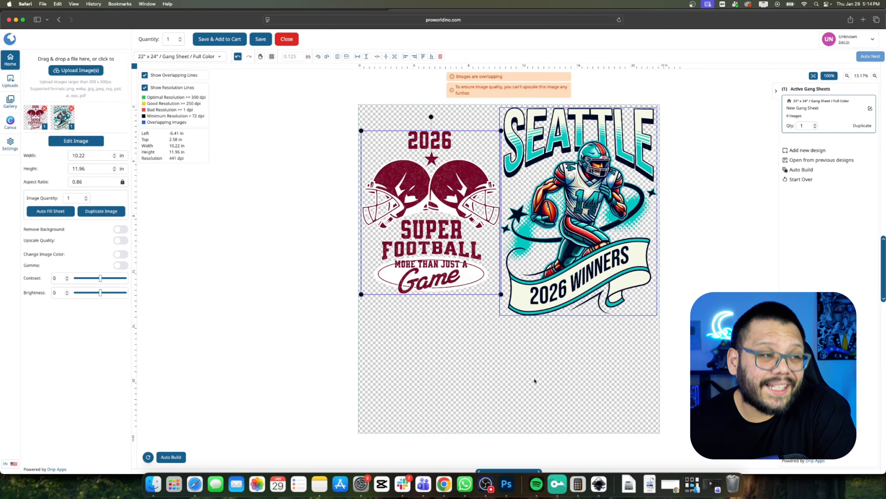
pyautogui.click(591, 396)
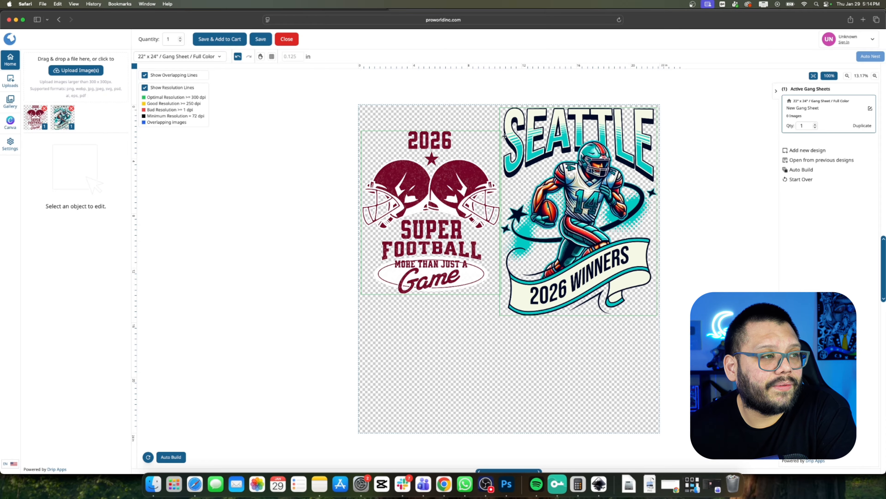
# Move the Super Football design against the Seattle design and auto-nest the designs on the sheet
pyautogui.moveTo(493, 160); pyautogui.dragTo(530, 137)
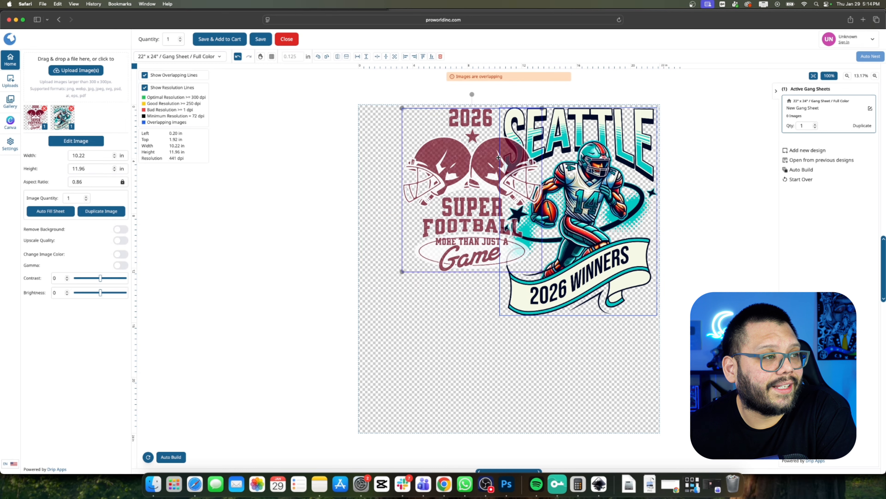
pyautogui.click(443, 353)
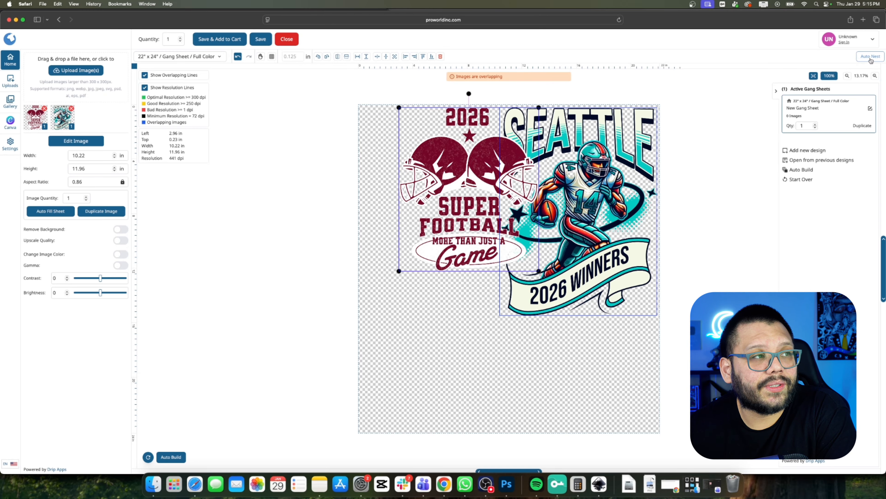
pyautogui.click(870, 58)
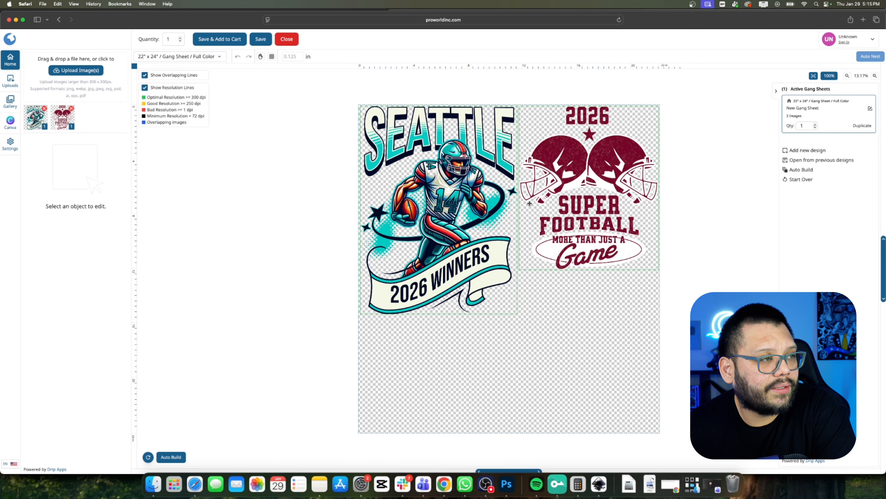
# Add a second Super Football and Seattle design, scale both copies down, and auto-nest all four designs
pyautogui.click(54, 121)
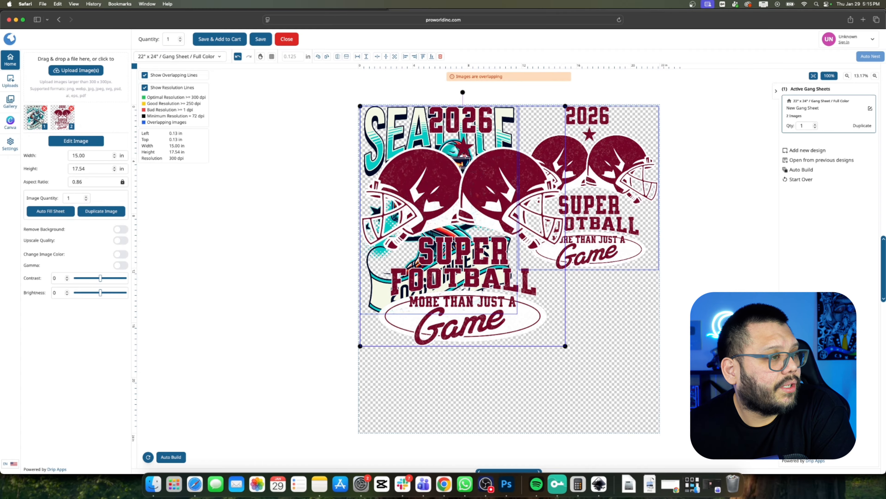
pyautogui.click(40, 119)
pyautogui.moveTo(478, 193); pyautogui.dragTo(546, 255)
pyautogui.moveTo(483, 330); pyautogui.dragTo(496, 371)
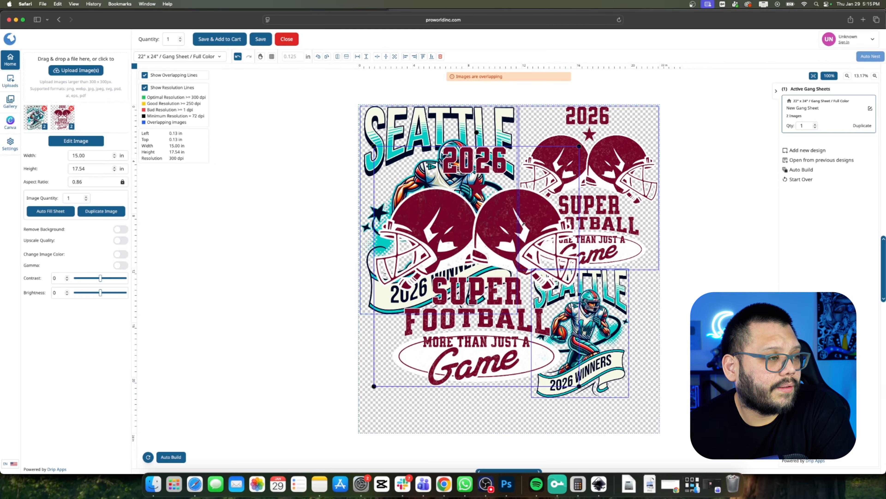
pyautogui.moveTo(524, 224); pyautogui.dragTo(467, 278)
pyautogui.moveTo(459, 329); pyautogui.dragTo(475, 365)
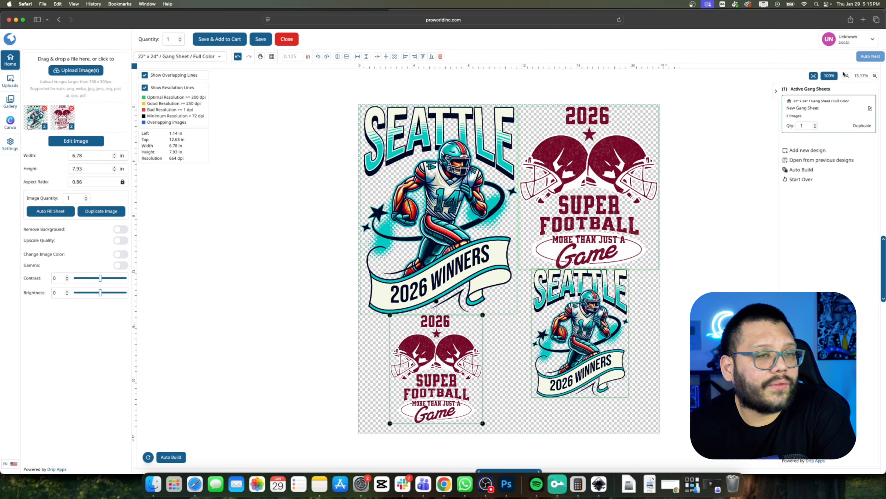
pyautogui.click(870, 56)
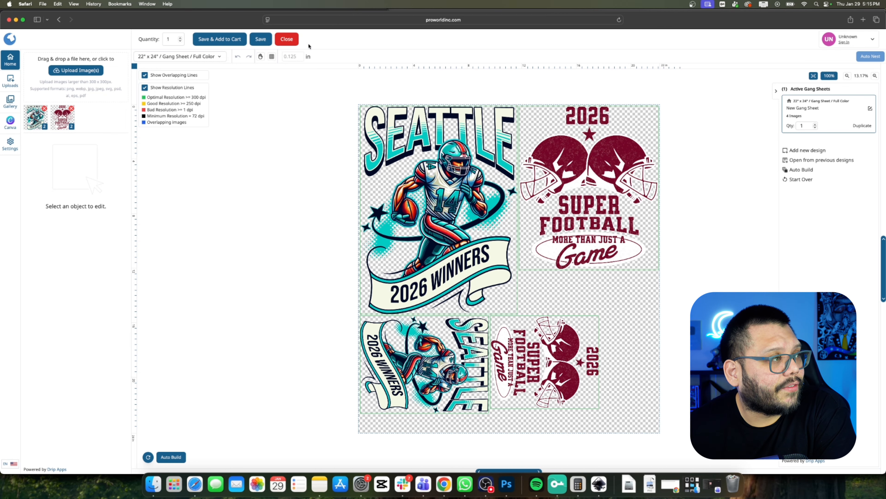
# Save the gang sheet design under the name Super Bowl
pyautogui.click(260, 40)
pyautogui.tripleClick(406, 78)
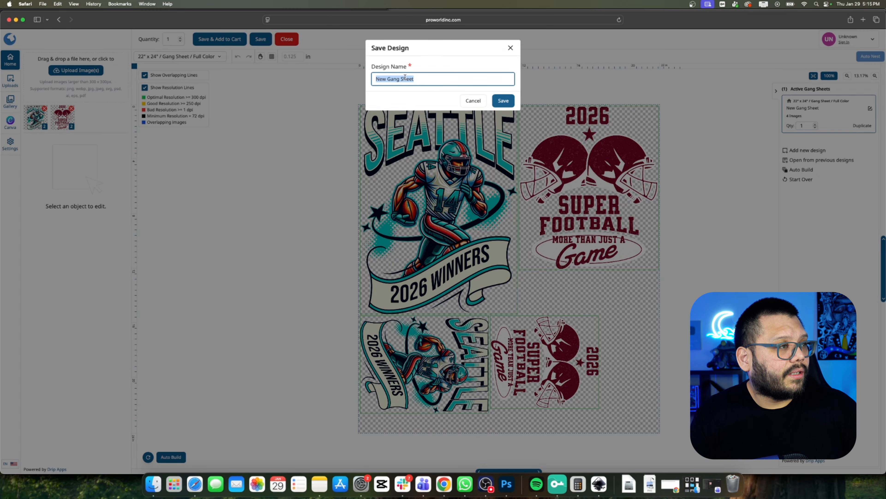
pyautogui.write('super bowl')
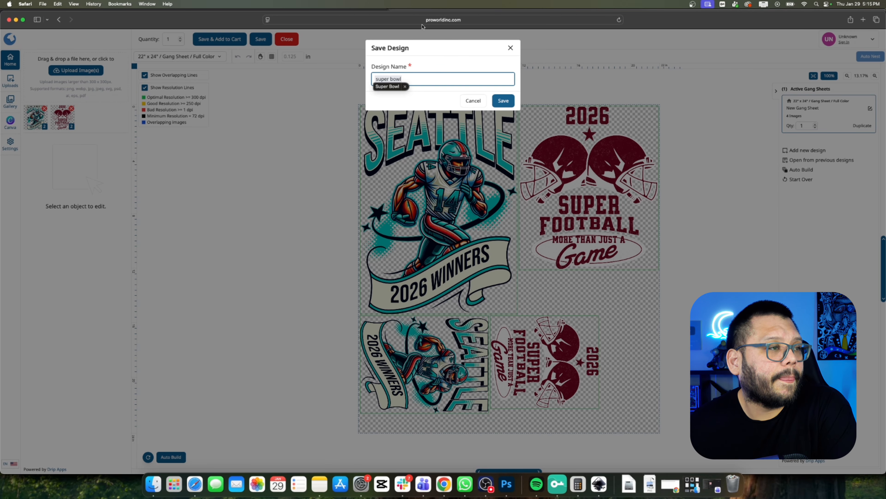
pyautogui.click(505, 103)
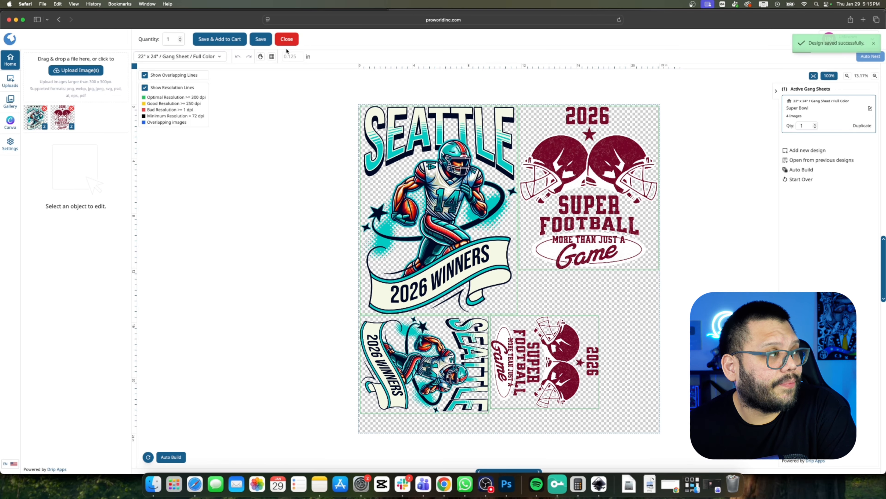
# Save and add the sheet to the cart, agreeing to the artwork rights statement before exiting
pyautogui.click(219, 39)
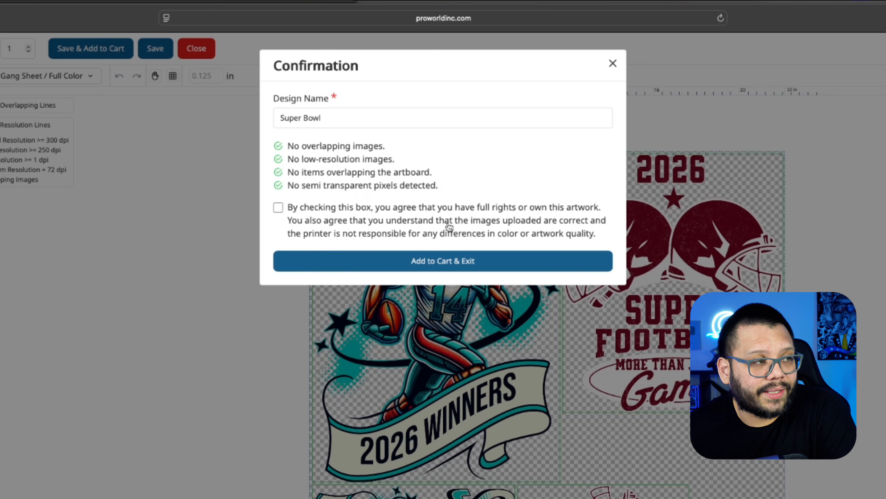
pyautogui.click(279, 208)
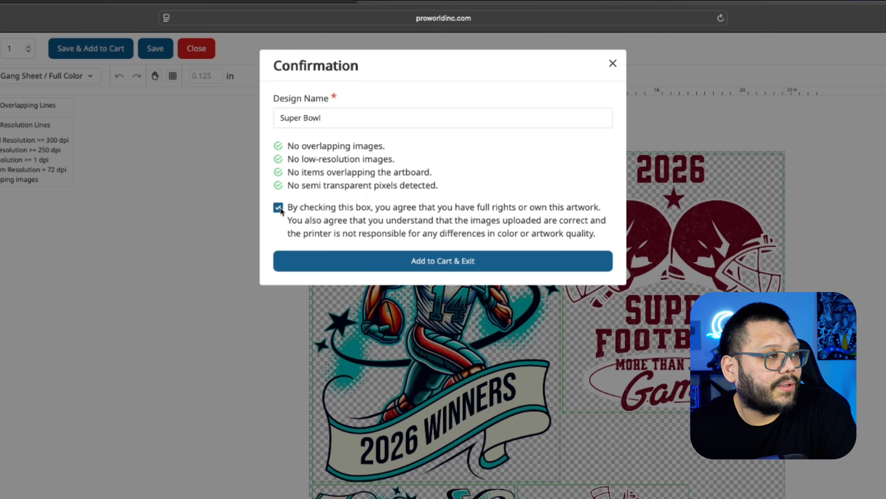
pyautogui.click(449, 263)
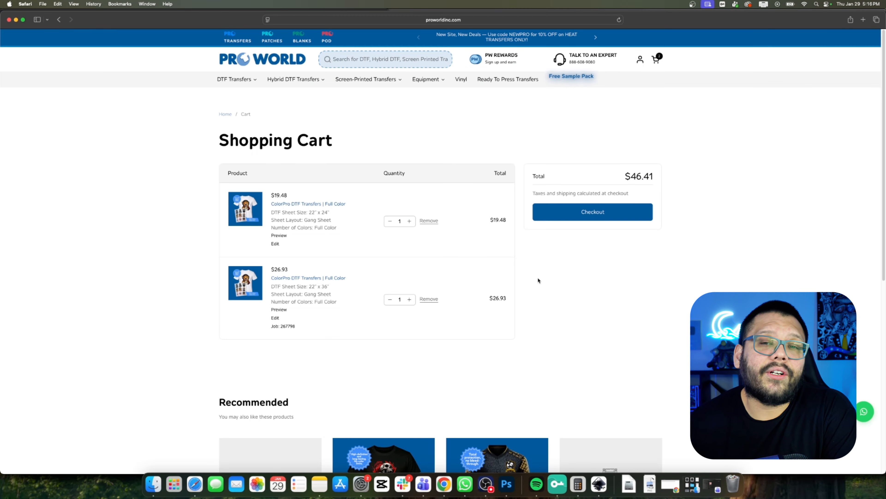